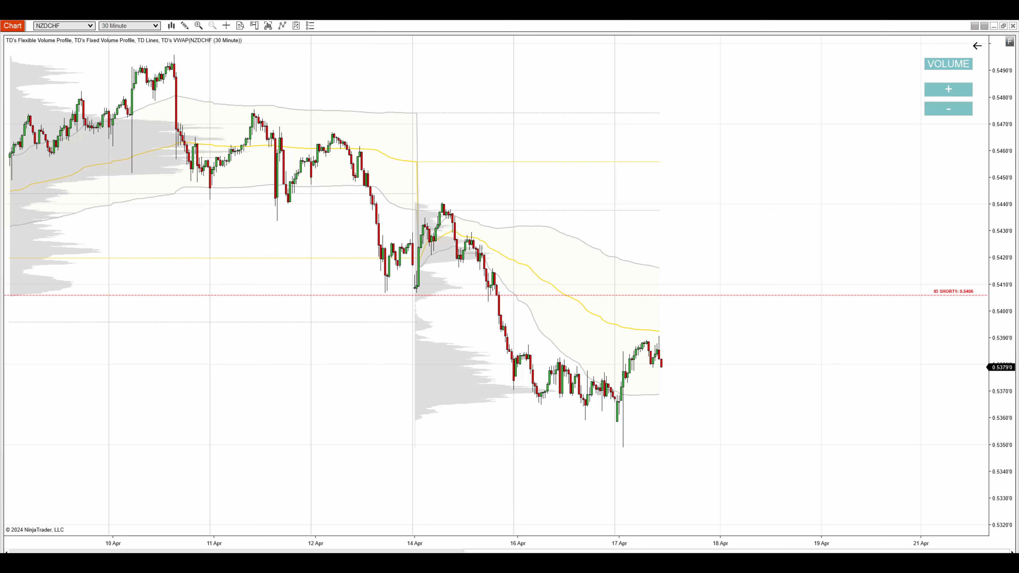
Sketch over the indicator names and 10 Apr downtrend, clear them, then stretch the price scale taller
drag(37, 37, 168, 36)
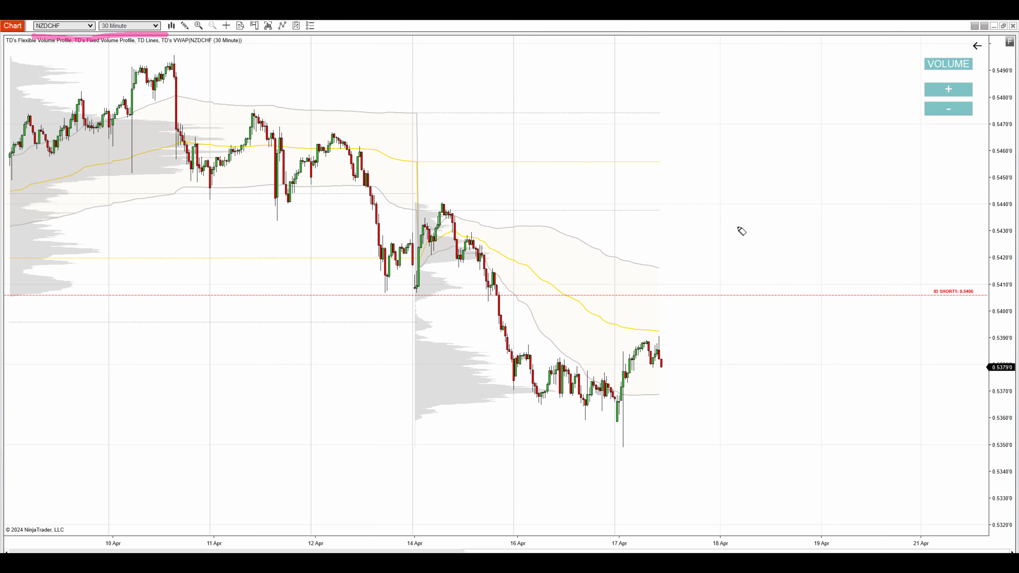
mouse_move(184, 83)
mouse_down()
mouse_move(584, 428)
mouse_move(536, 418)
mouse_up()
key(Escape)
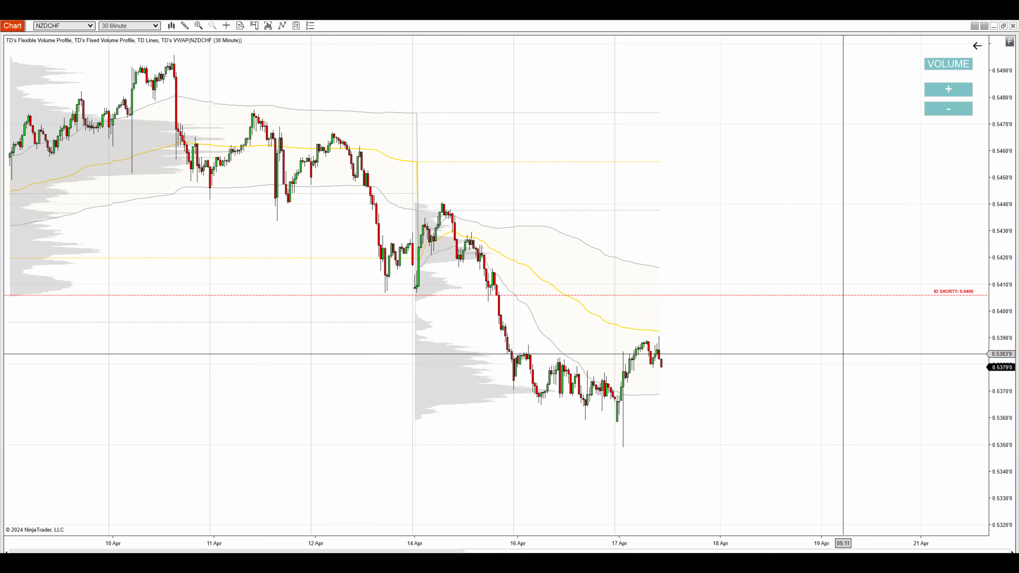
drag(1000, 369, 1000, 447)
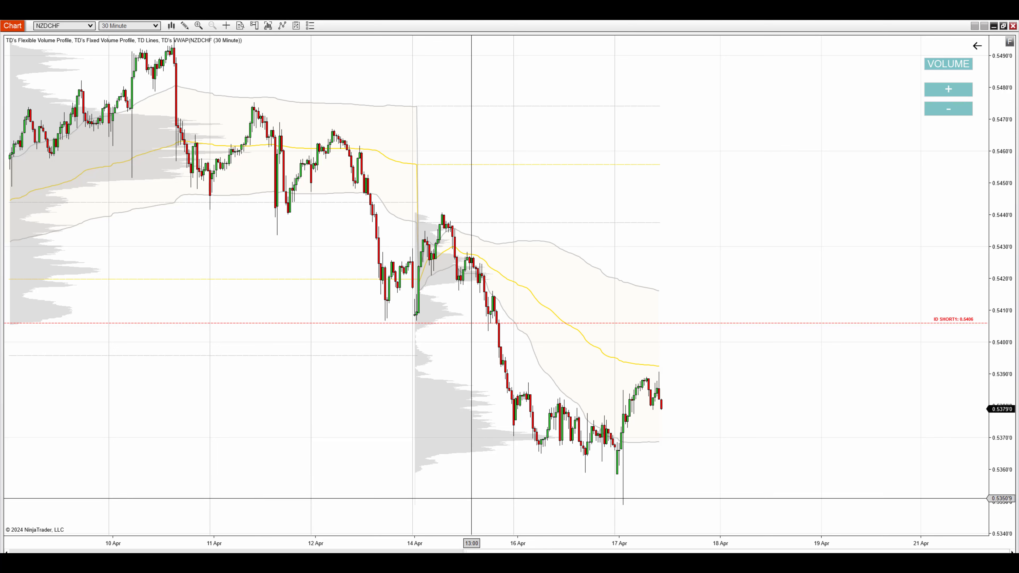
Add a fixed volume profile over the 14–16 Apr drop and mark the decline and nearby candles in pink
drag(467, 498, 540, 505)
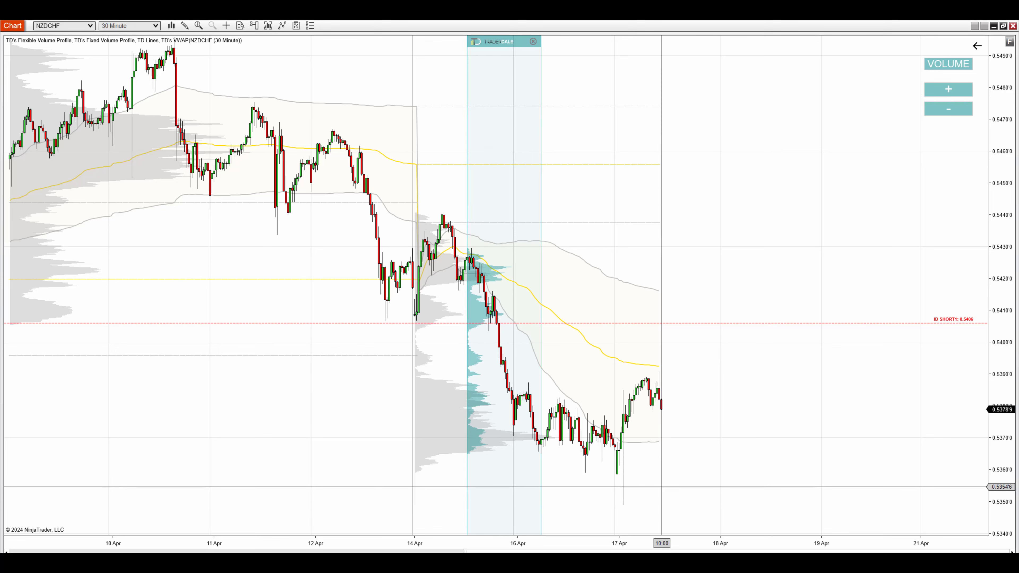
drag(469, 253, 585, 449)
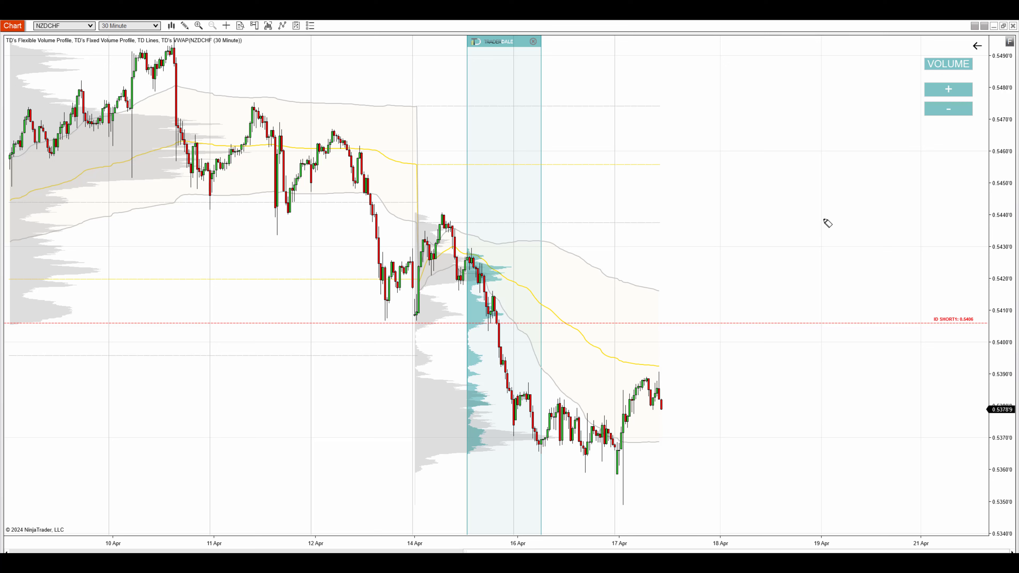
mouse_move(493, 299)
mouse_down()
mouse_move(465, 330)
mouse_move(514, 317)
mouse_move(497, 301)
mouse_up()
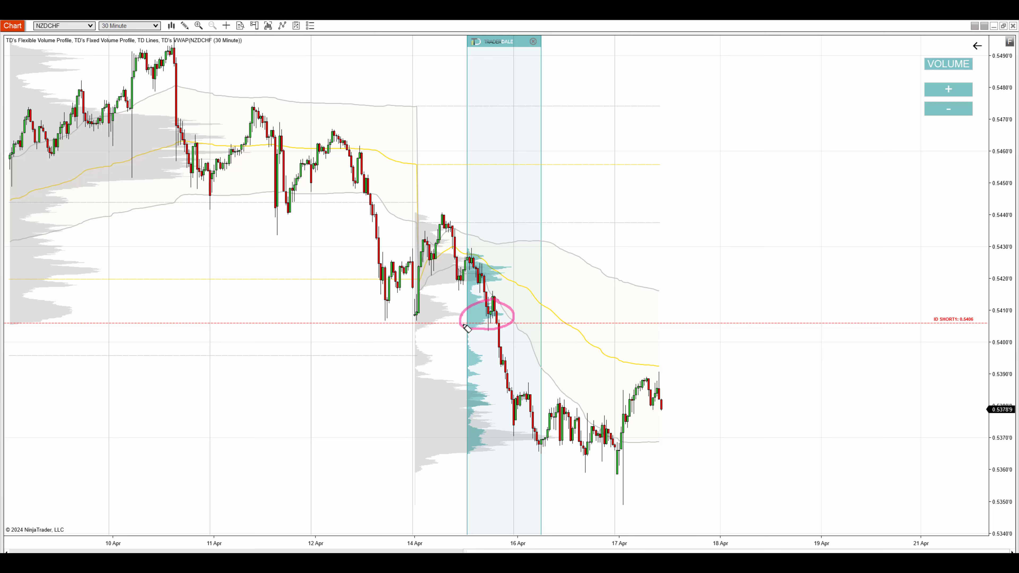
Trace the 0.5406 short line, circle its ID SHORT1 label, sketch the pullback, then clear the markings
drag(454, 324, 815, 326)
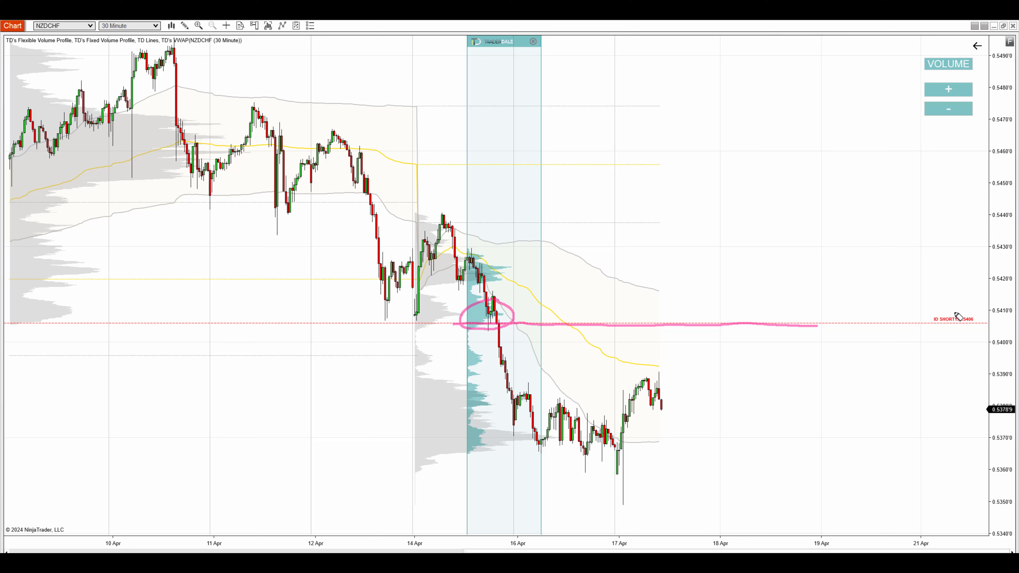
mouse_move(955, 312)
mouse_down()
mouse_move(947, 335)
mouse_move(954, 312)
mouse_up()
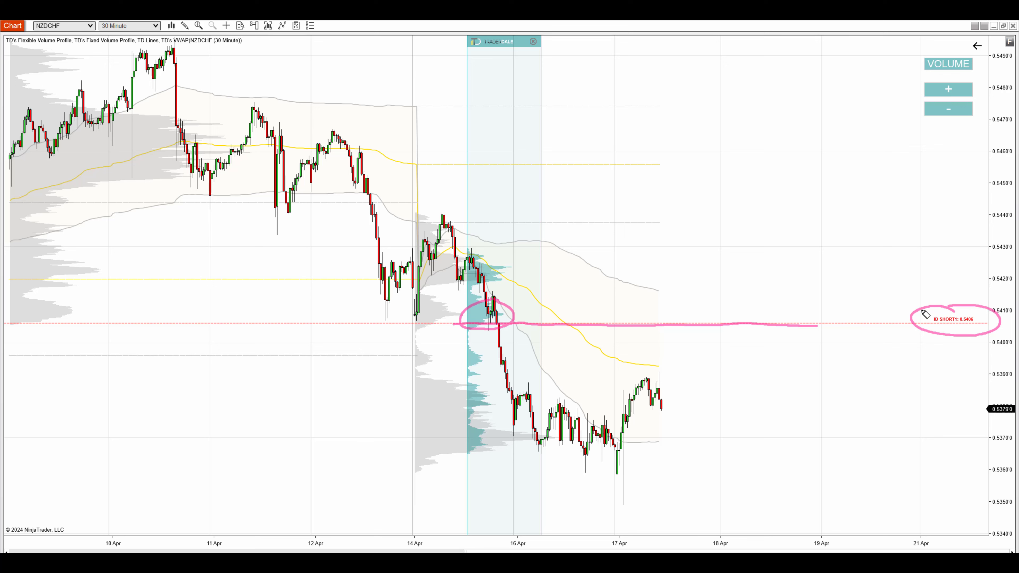
mouse_move(667, 410)
mouse_down()
mouse_move(703, 398)
mouse_move(735, 325)
mouse_move(804, 372)
mouse_up()
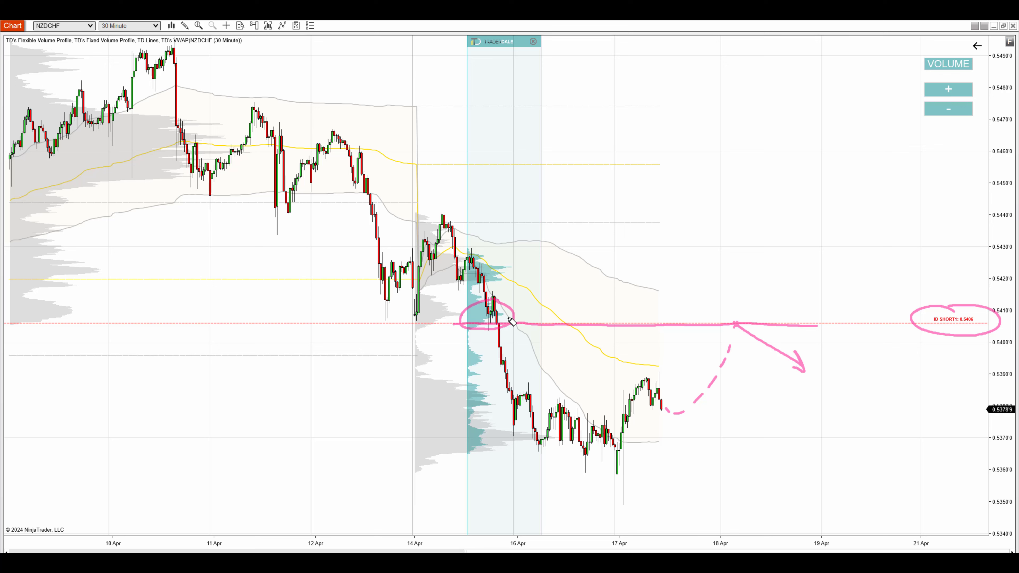
mouse_move(496, 298)
mouse_down()
mouse_move(466, 313)
mouse_move(488, 334)
mouse_move(511, 311)
mouse_move(480, 301)
mouse_up()
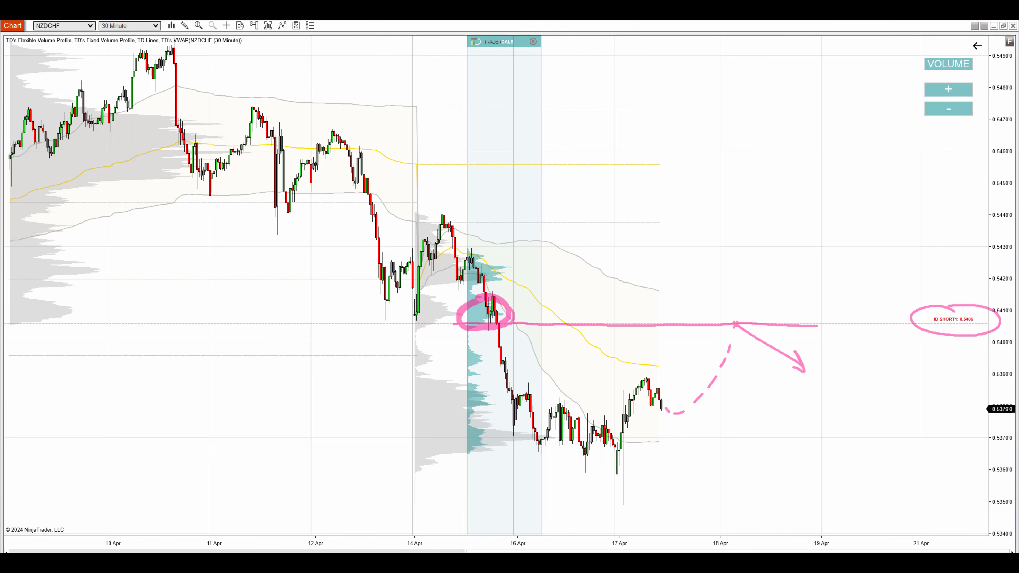
key(Escape)
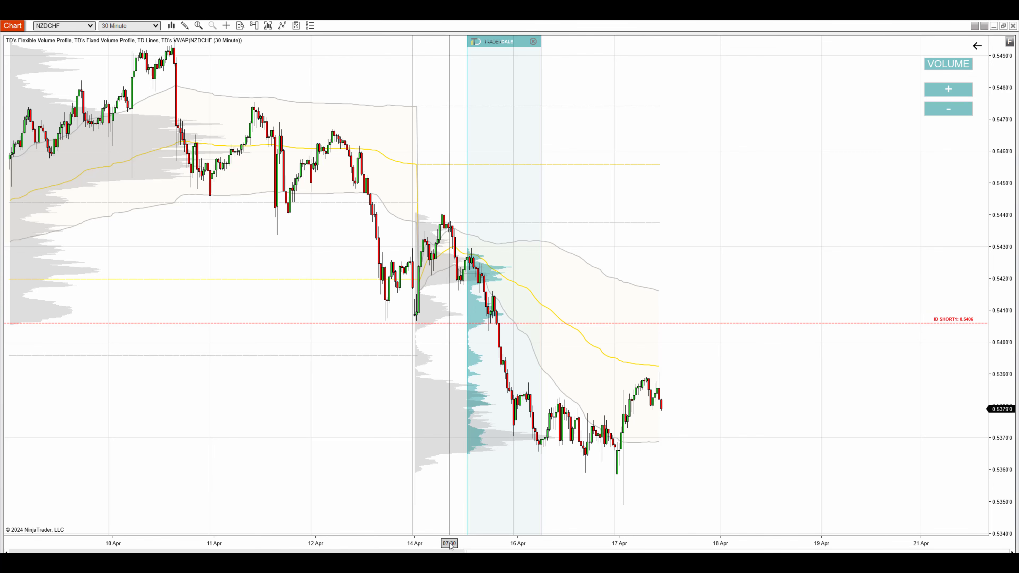
Show earlier days and sketch a V at 7 Apr, a W near 14 Apr and support S at 0.5406
drag(450, 544, 492, 547)
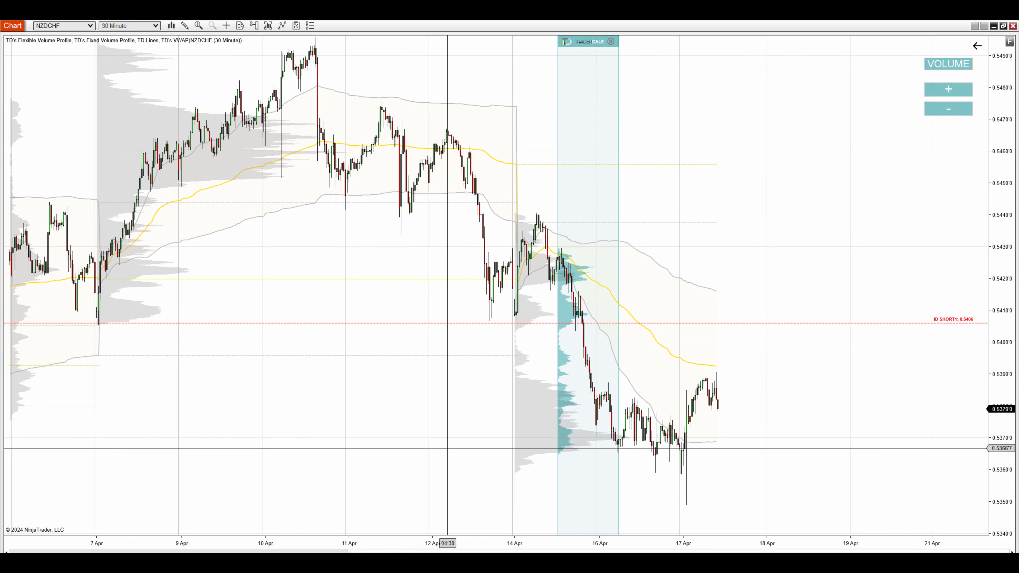
scroll(481, 456, up, 2)
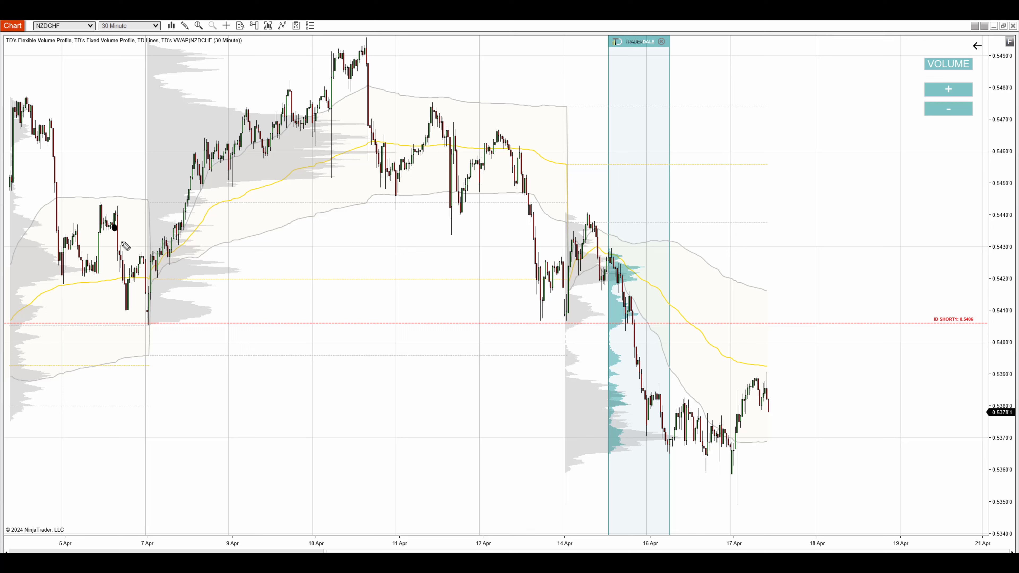
mouse_move(114, 226)
mouse_down()
mouse_move(147, 322)
mouse_move(226, 195)
mouse_up()
mouse_move(523, 253)
mouse_down()
mouse_move(539, 320)
mouse_move(569, 253)
mouse_move(562, 319)
mouse_move(602, 240)
mouse_up()
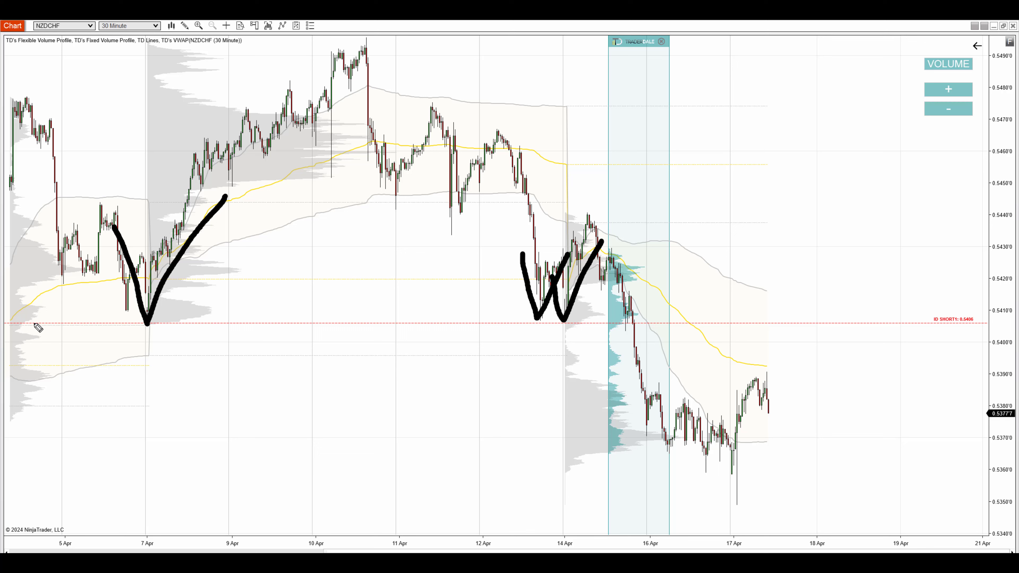
drag(31, 323, 592, 325)
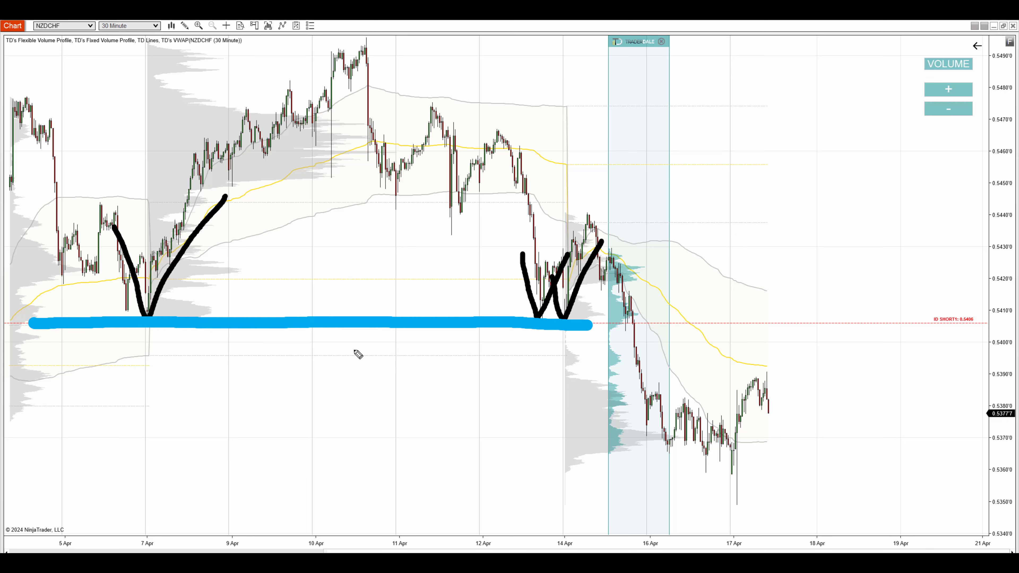
mouse_move(347, 346)
mouse_down()
mouse_move(315, 345)
mouse_move(290, 404)
mouse_up()
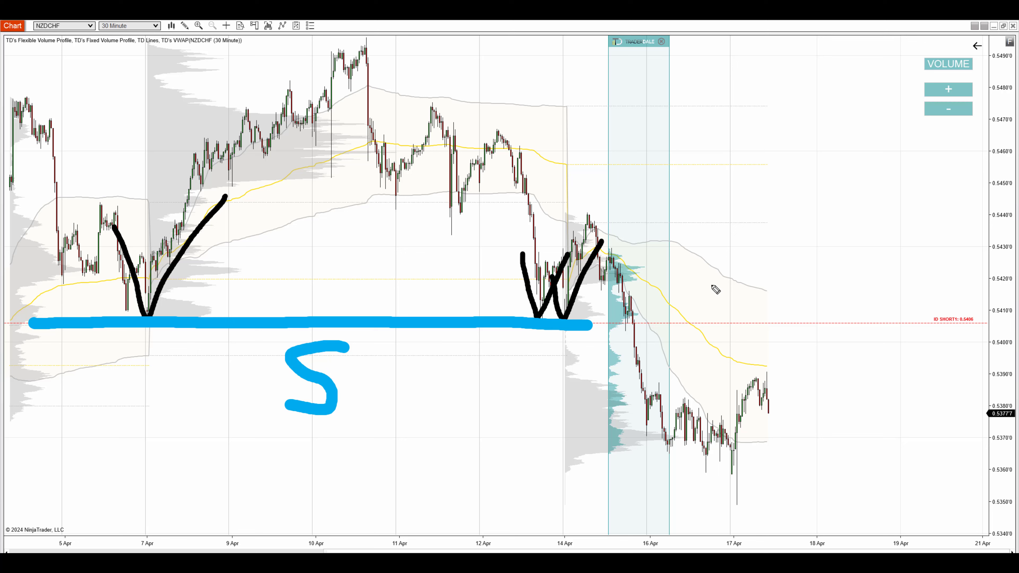
Arrow the post-break decline, label 0.5406 as resistance R, circle the 15–16 Apr drop, then erase all sketches
mouse_move(607, 264)
mouse_down()
mouse_move(657, 388)
mouse_move(645, 384)
mouse_up()
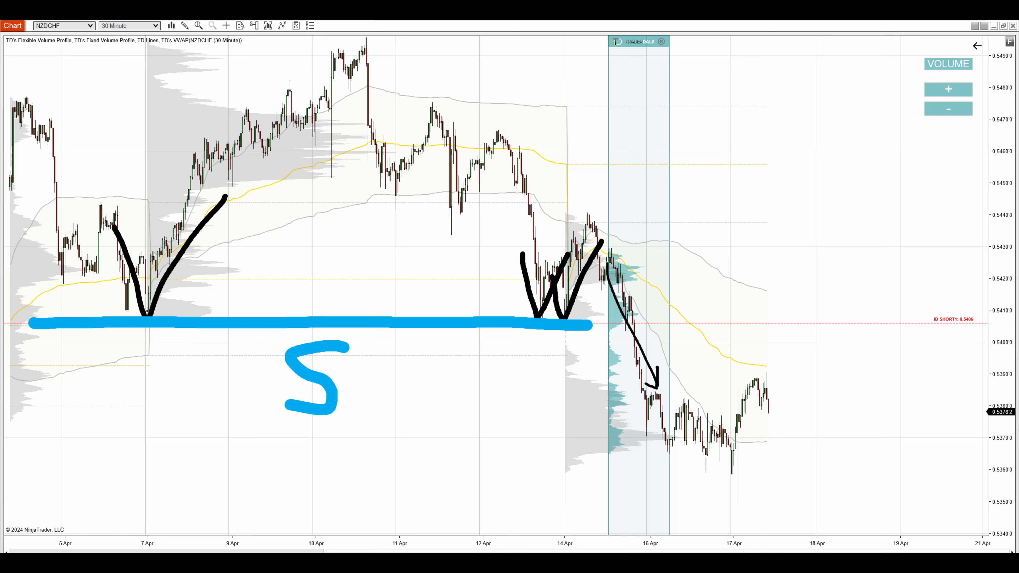
drag(644, 323, 914, 329)
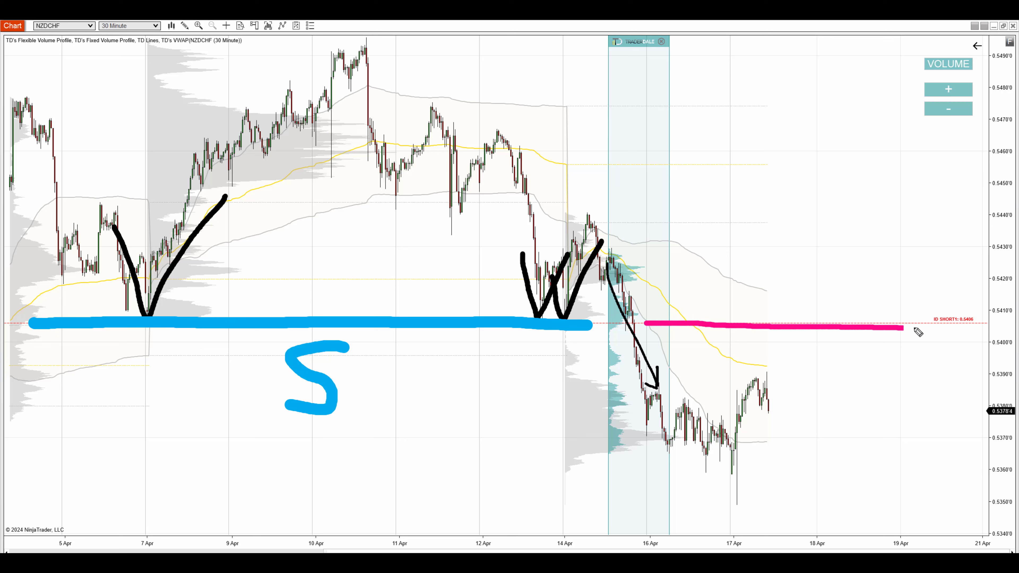
mouse_move(762, 278)
mouse_down()
mouse_move(757, 343)
mouse_move(760, 303)
mouse_move(797, 324)
mouse_up()
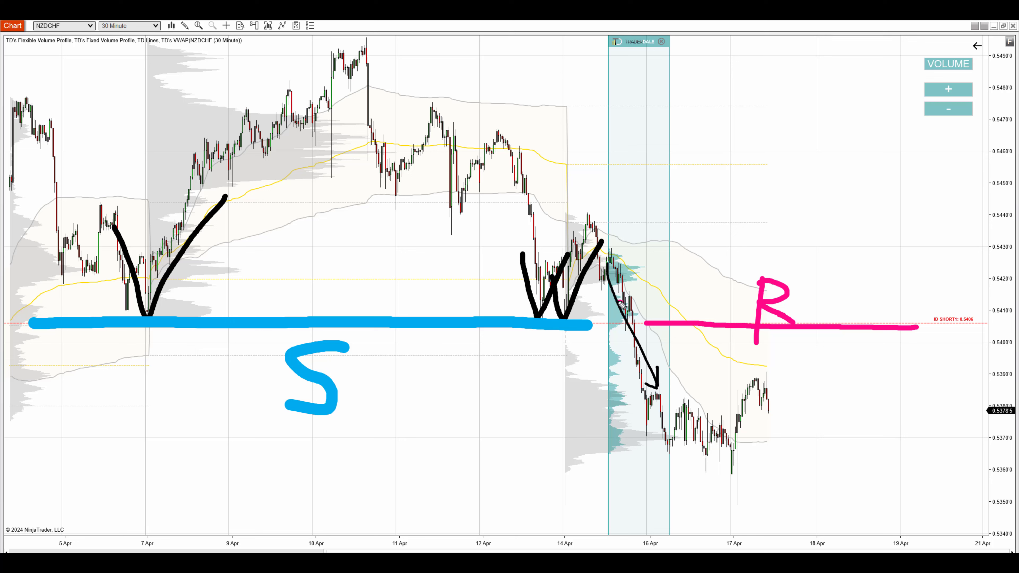
mouse_move(621, 302)
mouse_down()
mouse_move(598, 323)
mouse_move(631, 327)
mouse_move(607, 301)
mouse_up()
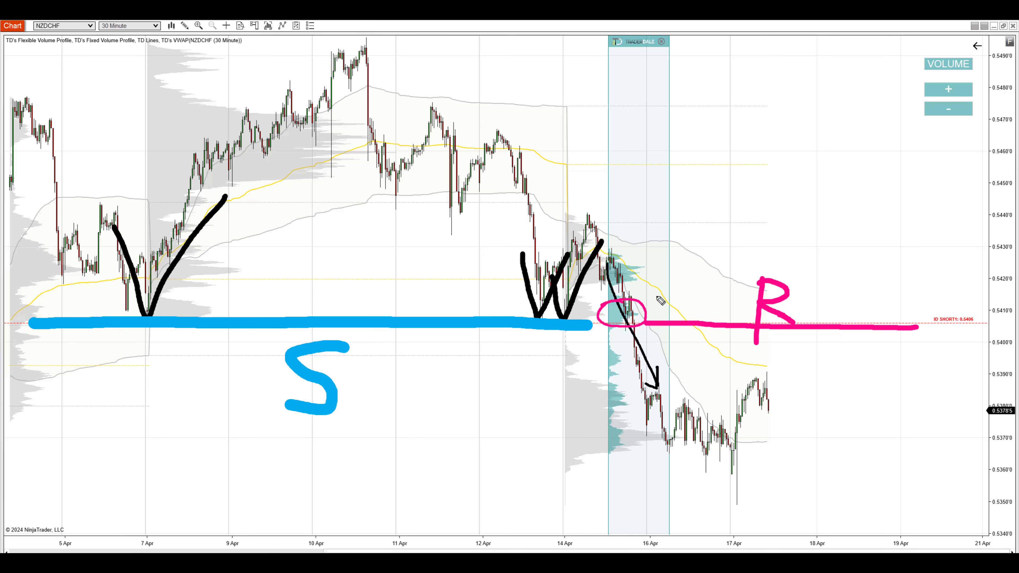
key(Escape)
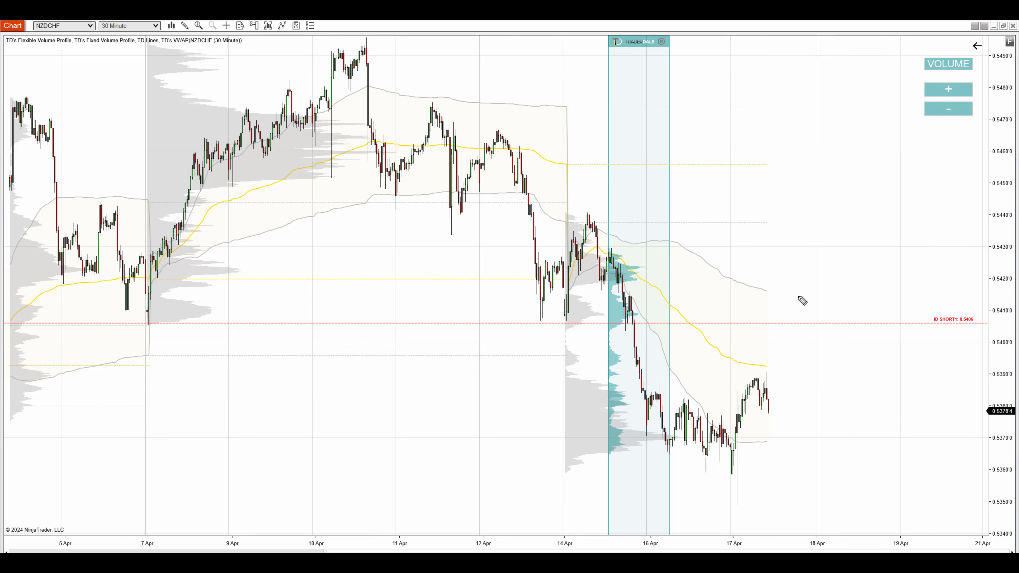
drag(680, 244, 795, 311)
mouse_move(769, 410)
mouse_down()
mouse_move(790, 380)
mouse_move(794, 315)
mouse_move(822, 339)
mouse_move(831, 317)
mouse_move(813, 317)
mouse_up()
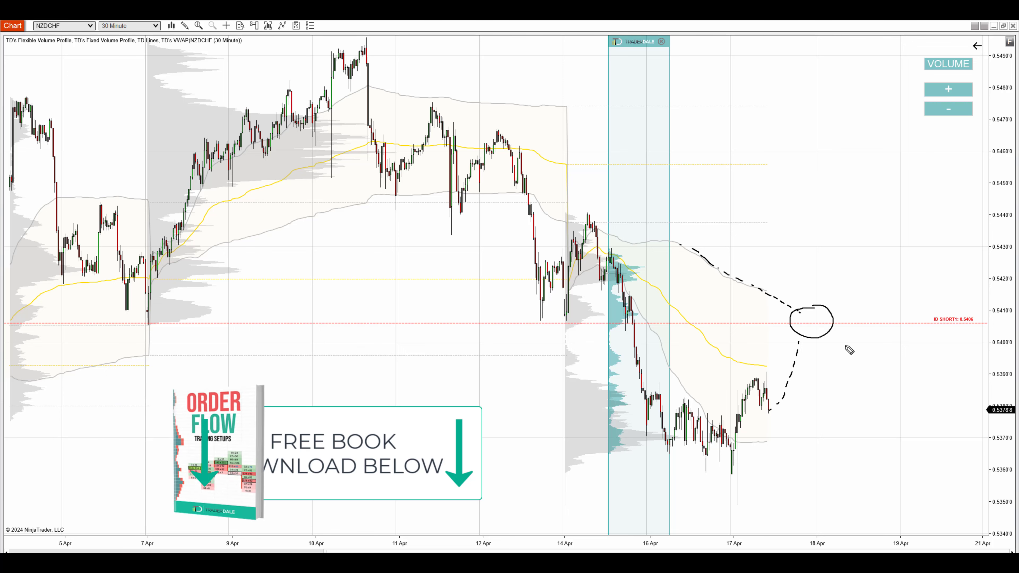
mouse_move(774, 326)
mouse_down()
mouse_move(835, 325)
mouse_move(808, 326)
mouse_move(857, 363)
mouse_move(863, 386)
mouse_move(826, 375)
mouse_up()
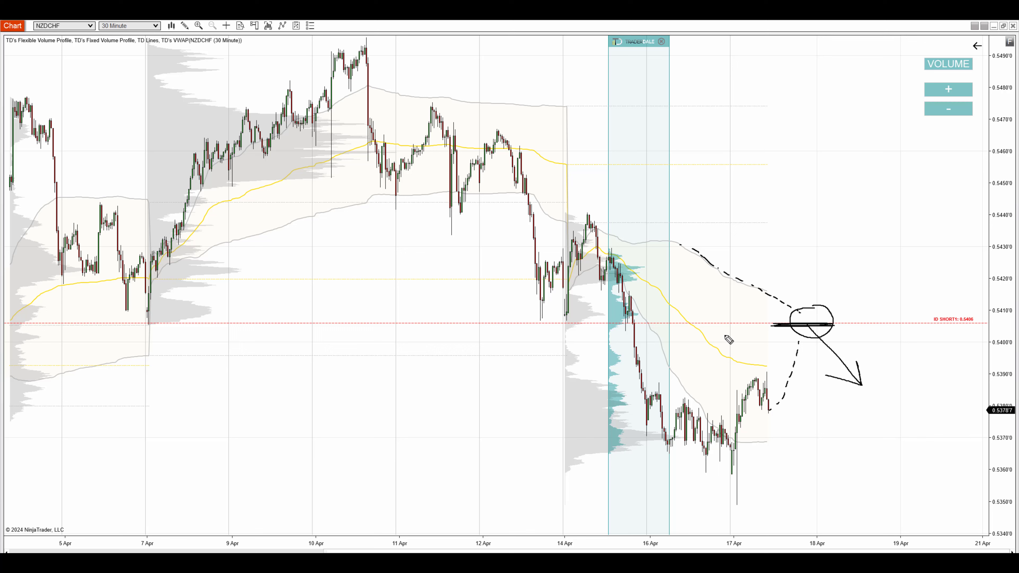
mouse_move(628, 392)
mouse_down()
mouse_move(610, 407)
mouse_move(659, 388)
mouse_move(654, 403)
mouse_move(676, 437)
mouse_move(684, 404)
mouse_up()
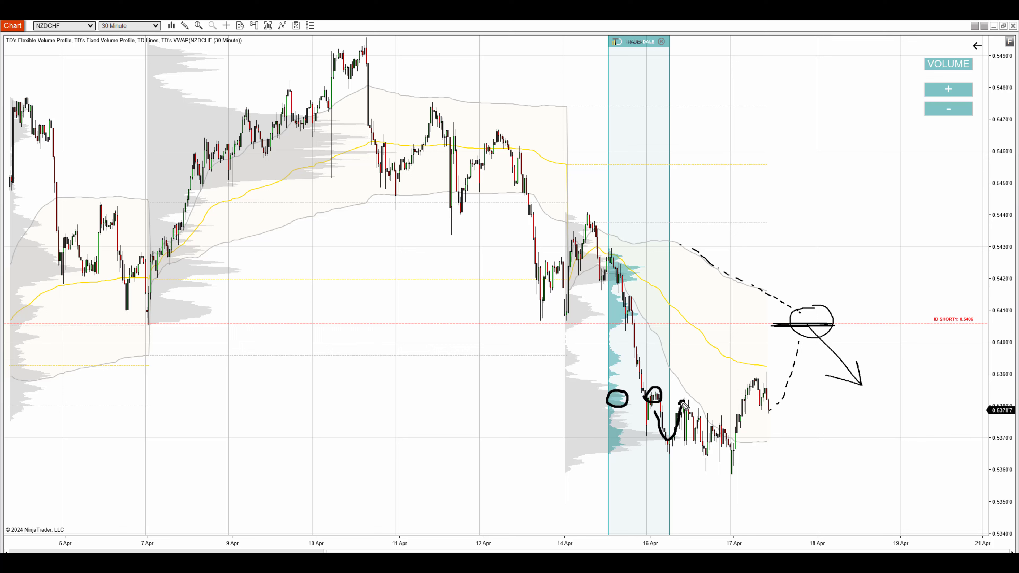
mouse_move(605, 406)
mouse_down()
mouse_move(685, 403)
mouse_move(710, 454)
mouse_move(713, 446)
mouse_move(715, 468)
mouse_move(699, 462)
mouse_up()
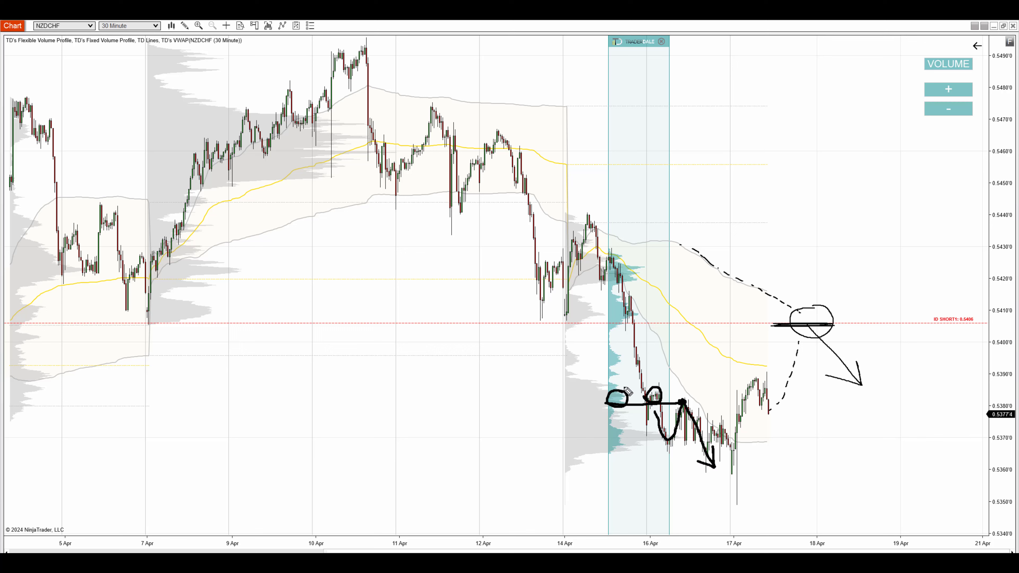
mouse_move(585, 385)
mouse_down()
mouse_move(605, 403)
mouse_move(597, 406)
mouse_up()
key(e)
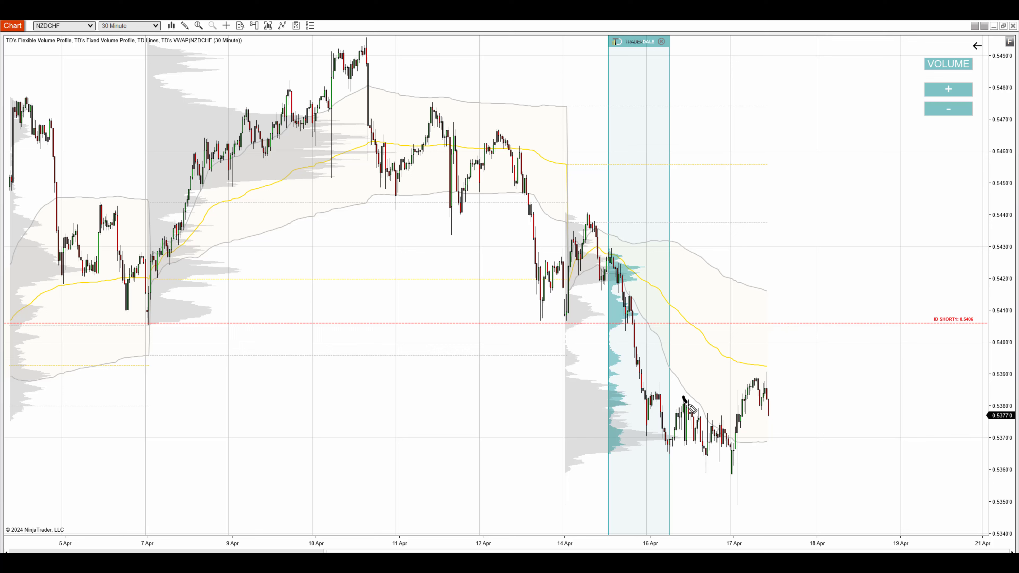
Draw a downward arrow along the price drop and XO marks beside the lower volume cluster
mouse_move(683, 397)
mouse_down()
mouse_move(720, 453)
mouse_move(707, 452)
mouse_up()
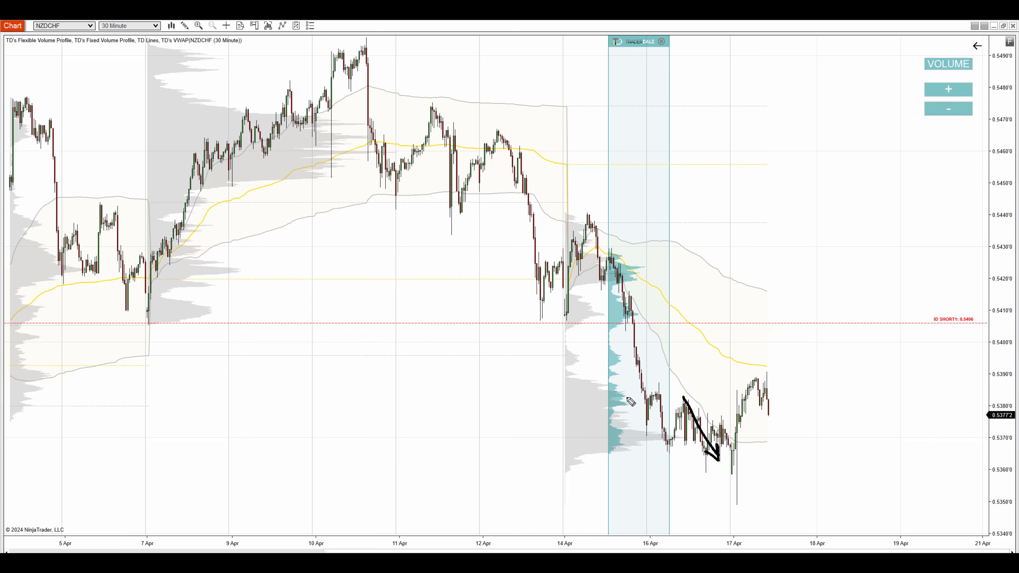
drag(621, 387, 611, 398)
drag(592, 390, 605, 405)
drag(601, 389, 594, 403)
Circle the volume area at the short level, wipe the annotations, and underline the TRADERDALE logo
mouse_move(624, 298)
mouse_down()
mouse_move(606, 313)
mouse_move(634, 317)
mouse_move(626, 298)
mouse_move(591, 328)
mouse_move(611, 301)
mouse_up()
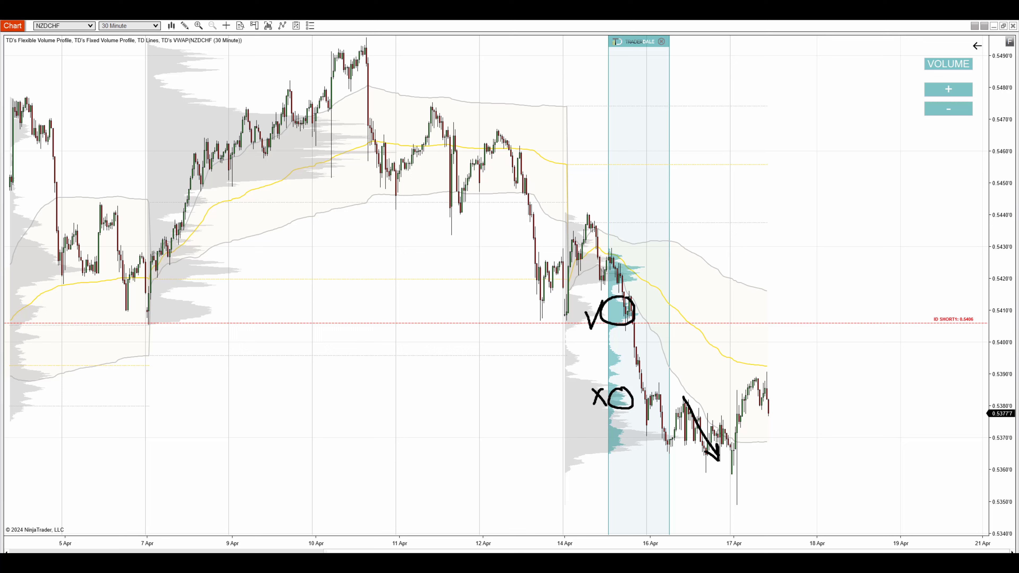
key(Escape)
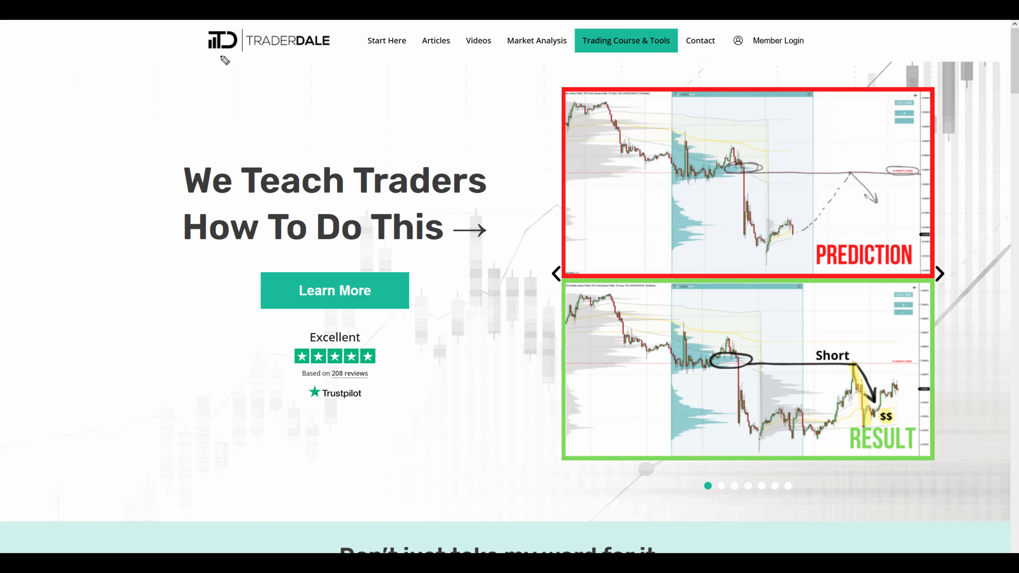
drag(196, 64, 325, 62)
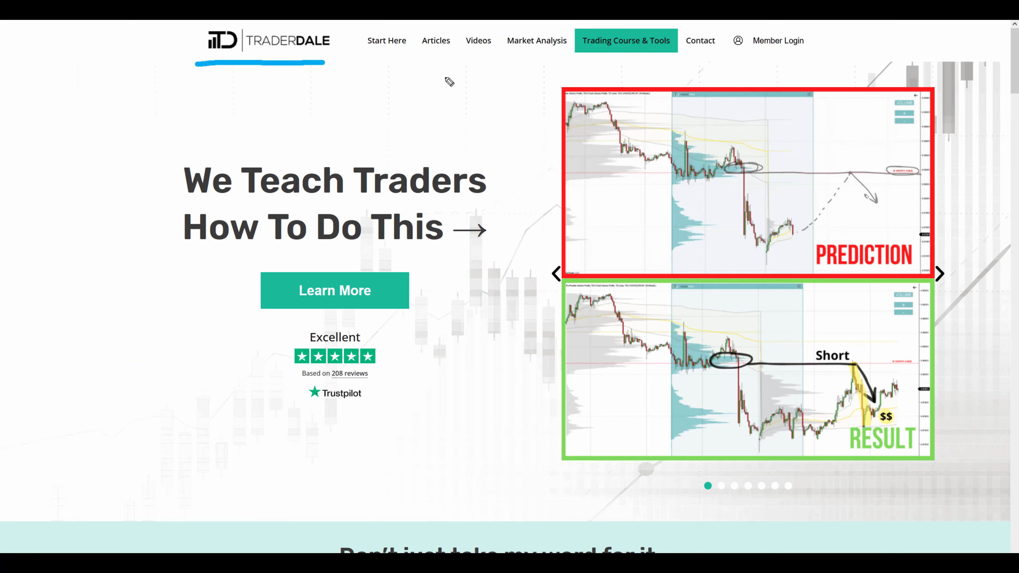
Open the Trading Course & Tools page and outline the TD's Volume Profile Pack offer, then clear it
mouse_move(605, 24)
mouse_down()
mouse_move(571, 34)
mouse_move(682, 71)
mouse_move(628, 25)
mouse_up()
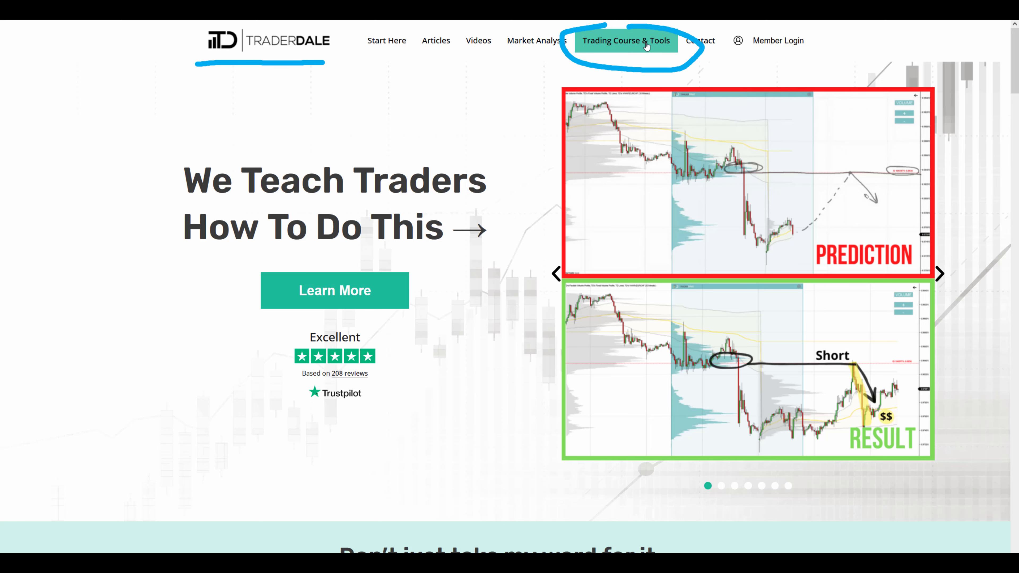
click(626, 40)
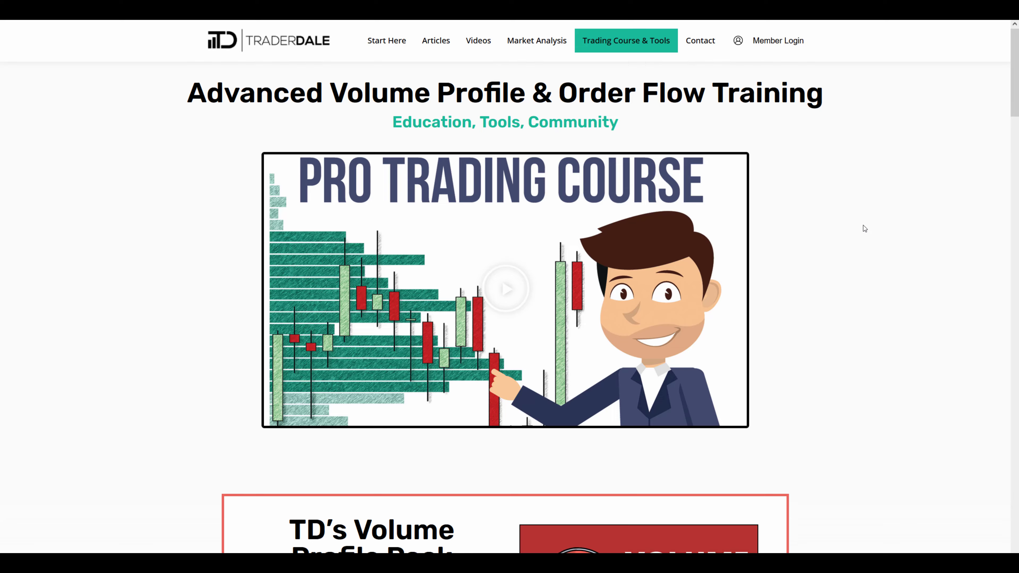
scroll(862, 227, down, 8)
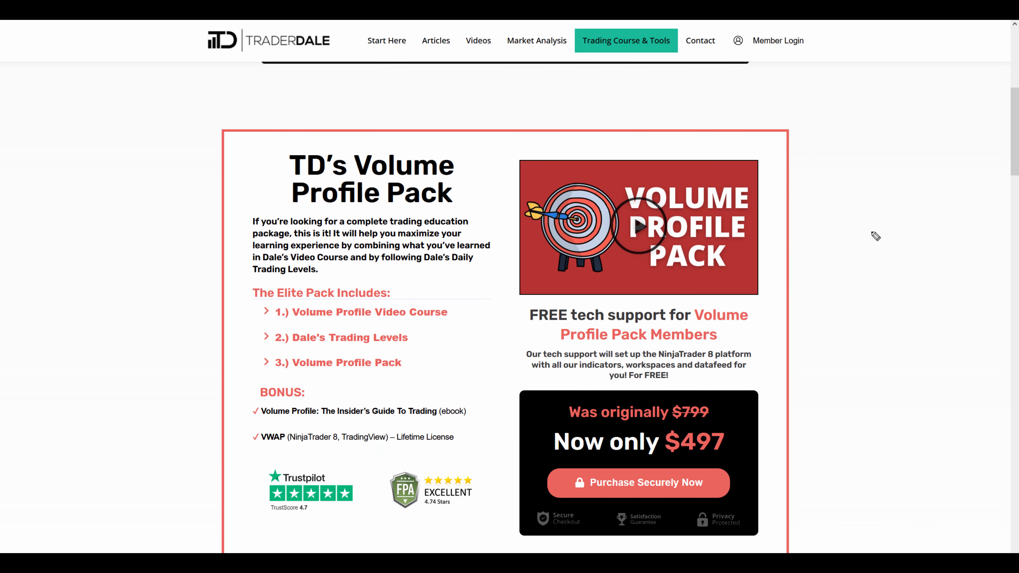
mouse_move(210, 130)
mouse_down()
mouse_move(789, 138)
mouse_move(863, 498)
mouse_move(610, 552)
mouse_up()
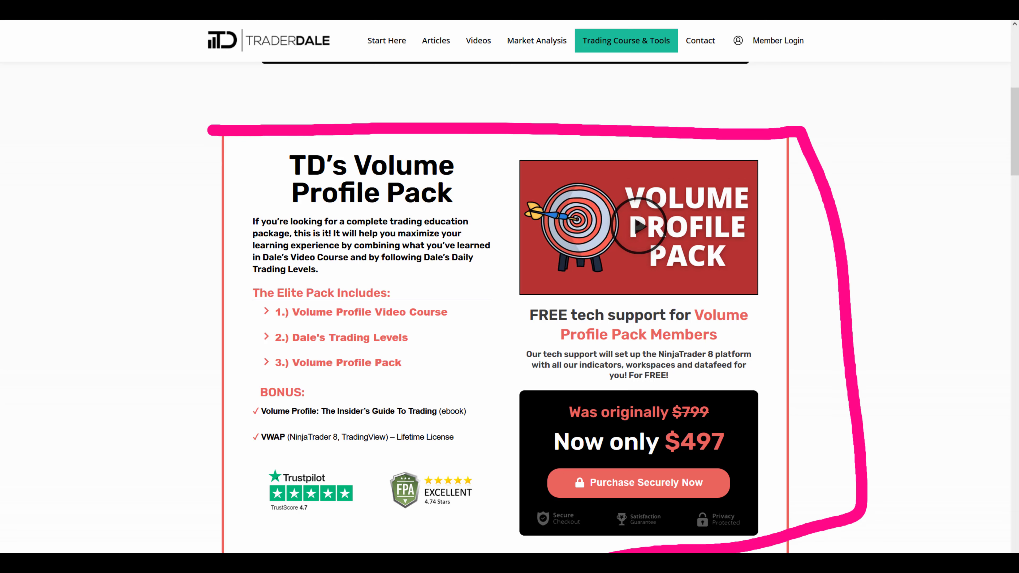
mouse_move(184, 552)
mouse_down()
mouse_move(197, 173)
mouse_move(233, 117)
mouse_up()
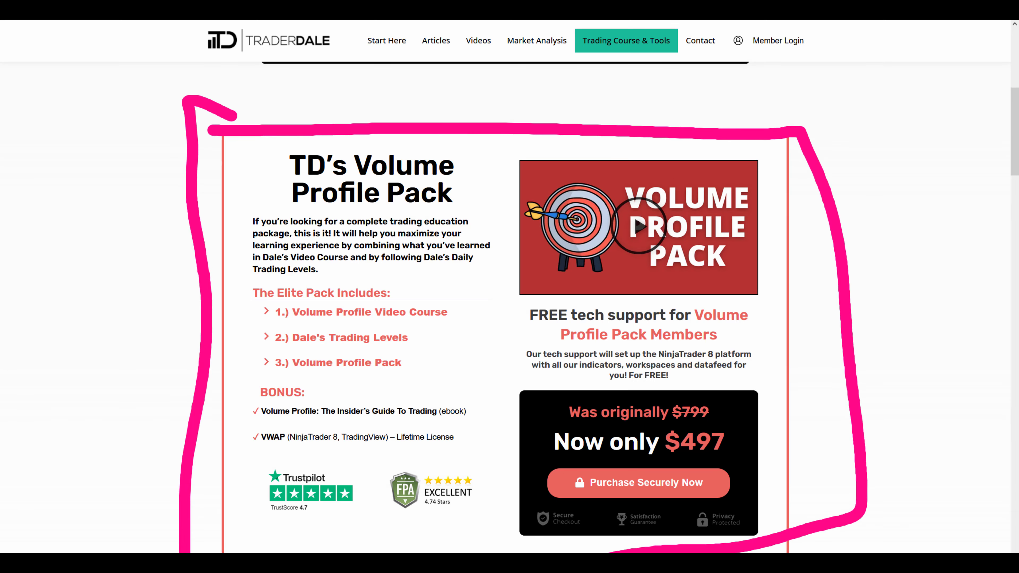
key(Escape)
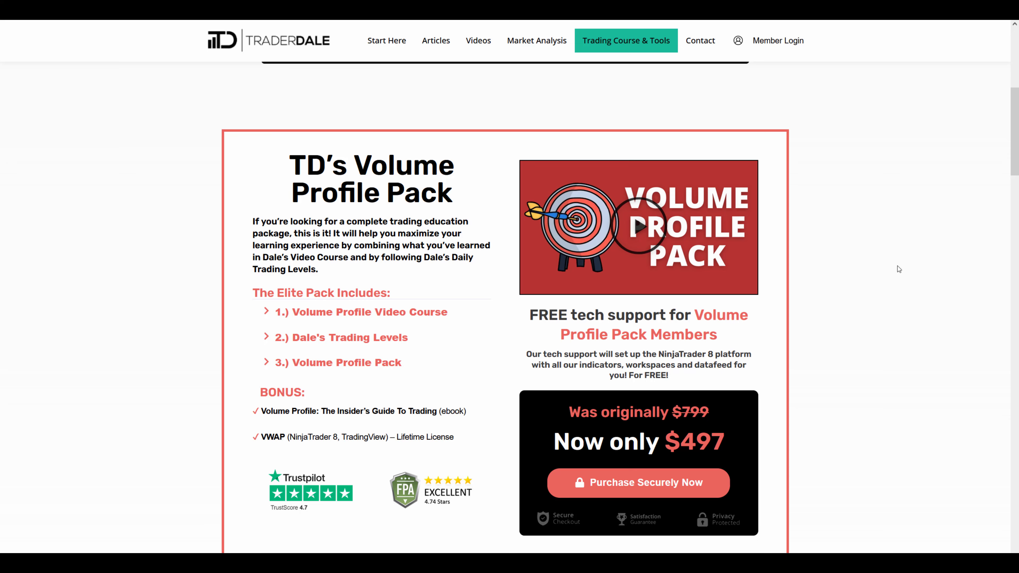
Scroll down to the Order Flow Pack offer, highlight it, then clear the highlight
scroll(899, 265, down, 10)
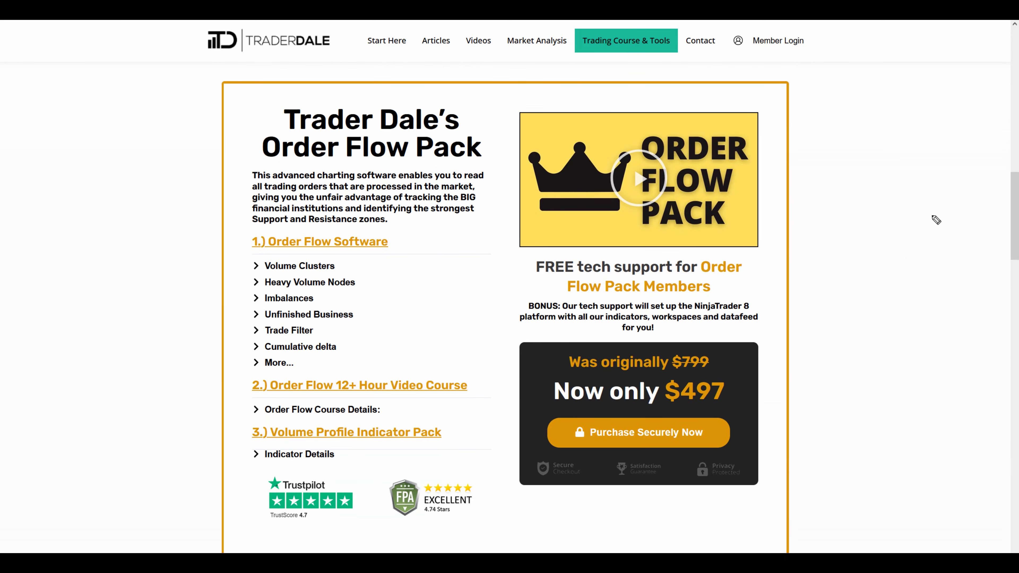
mouse_move(183, 75)
mouse_down()
mouse_move(772, 89)
mouse_move(808, 552)
mouse_move(241, 548)
mouse_move(164, 130)
mouse_move(206, 82)
mouse_up()
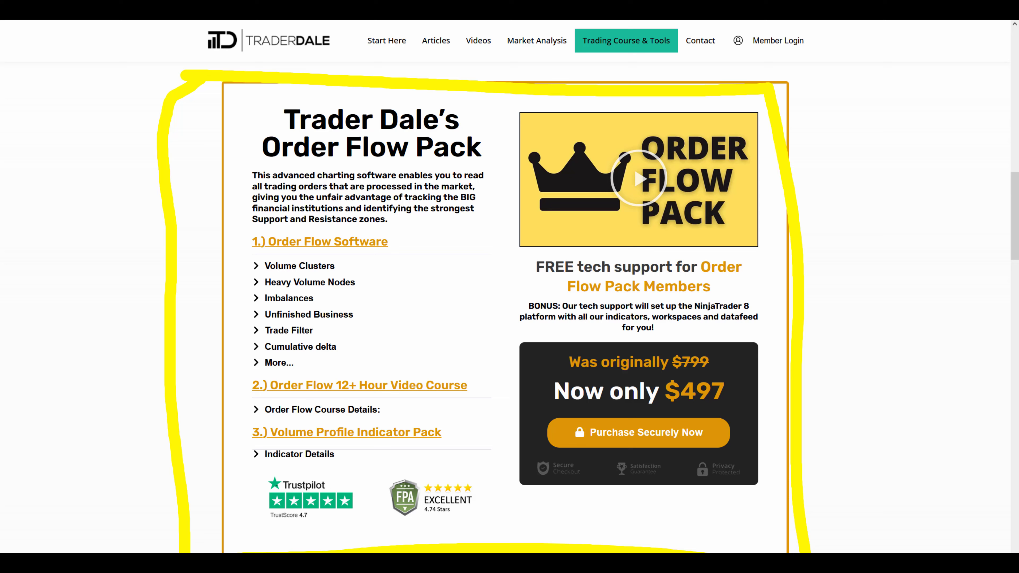
key(Escape)
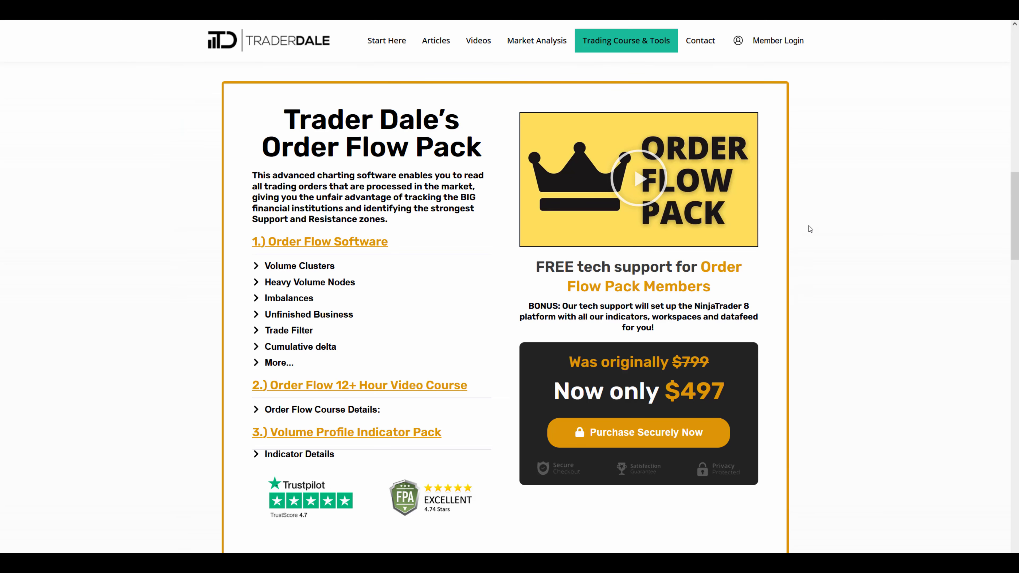